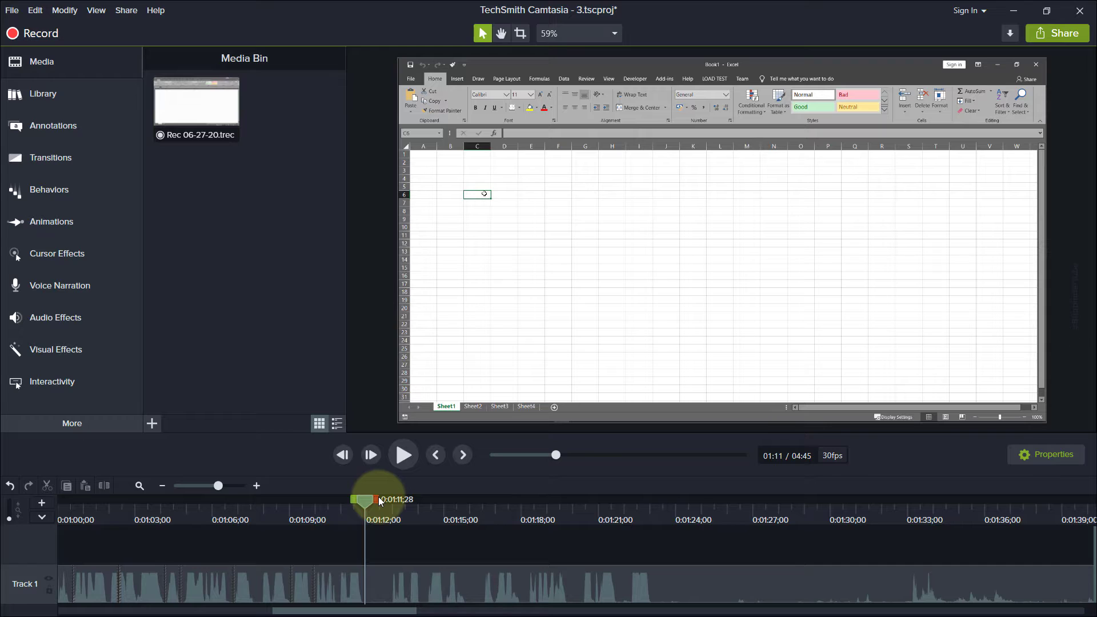
- Cut the 0:01:11;28–0:01:12;25 stretch from Track 1, leaving a 4:44 project
{"action": "left_click_drag", "start_coordinate": [380, 501], "coordinate": [400, 503]}
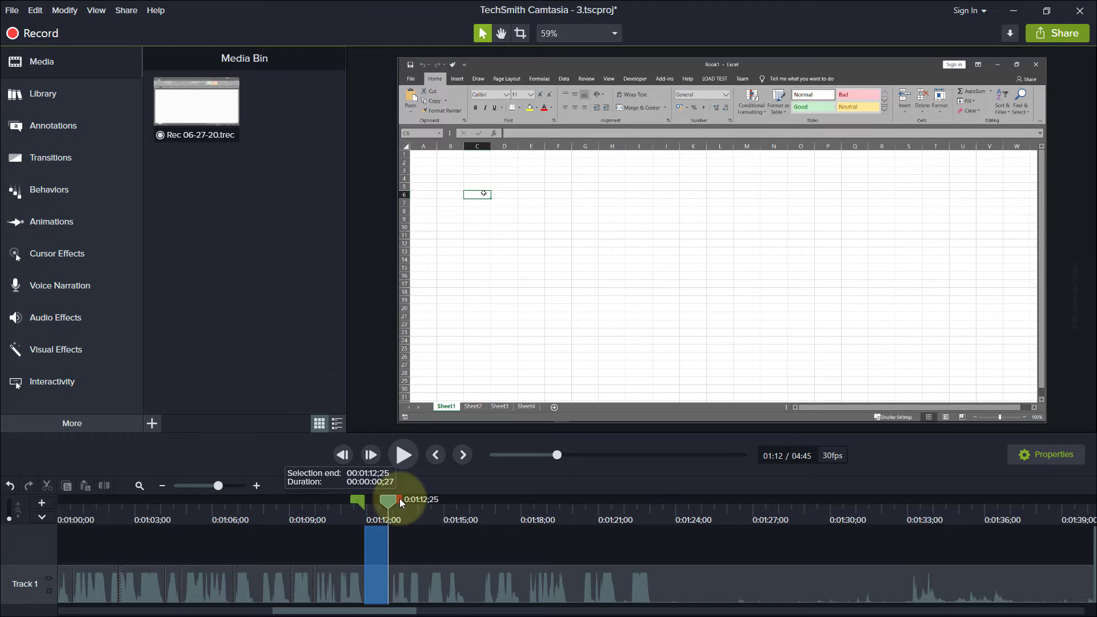
{"action": "key", "text": "ctrl+x"}
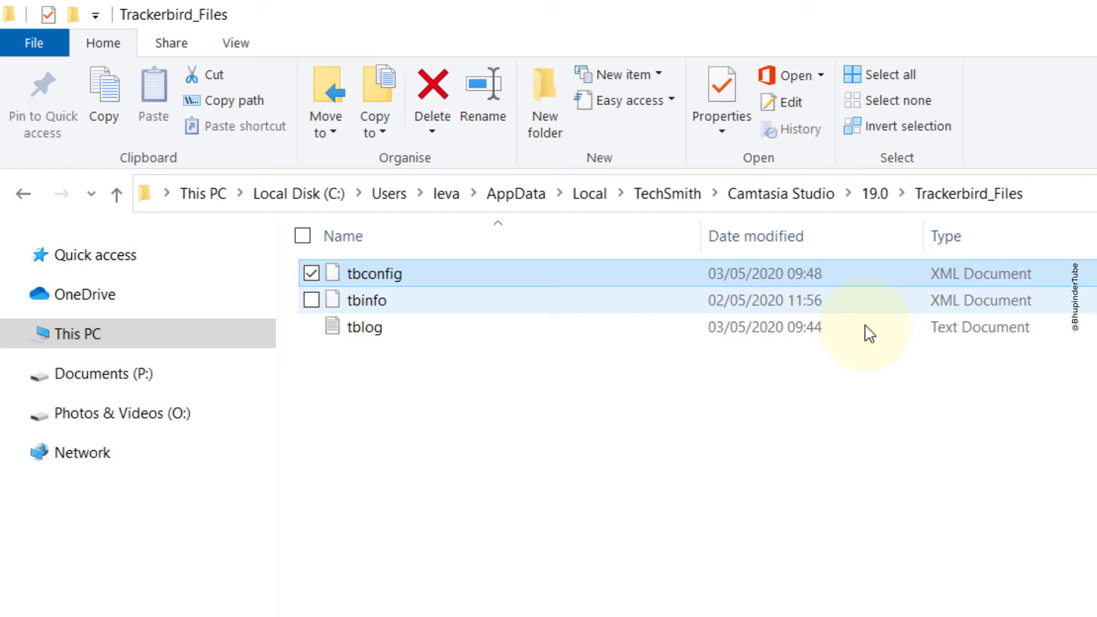
{"action": "mouse_move", "coordinate": [374, 274]}
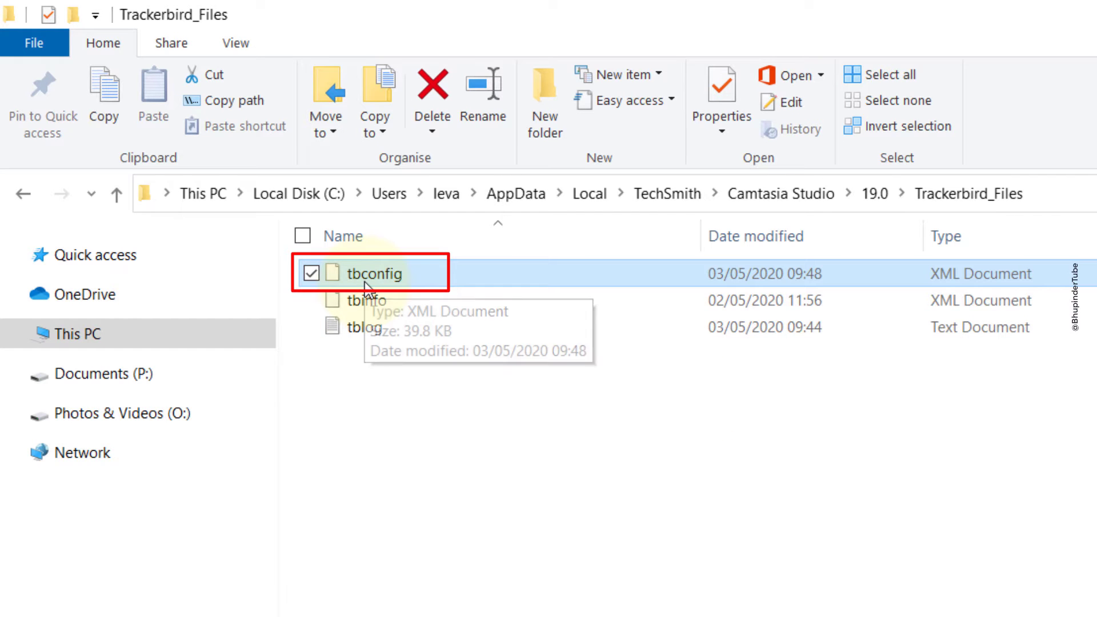
- Open tbconfig in WordPad and select the FileSizeThresholdKB value 1024
{"action": "double_click", "coordinate": [381, 282]}
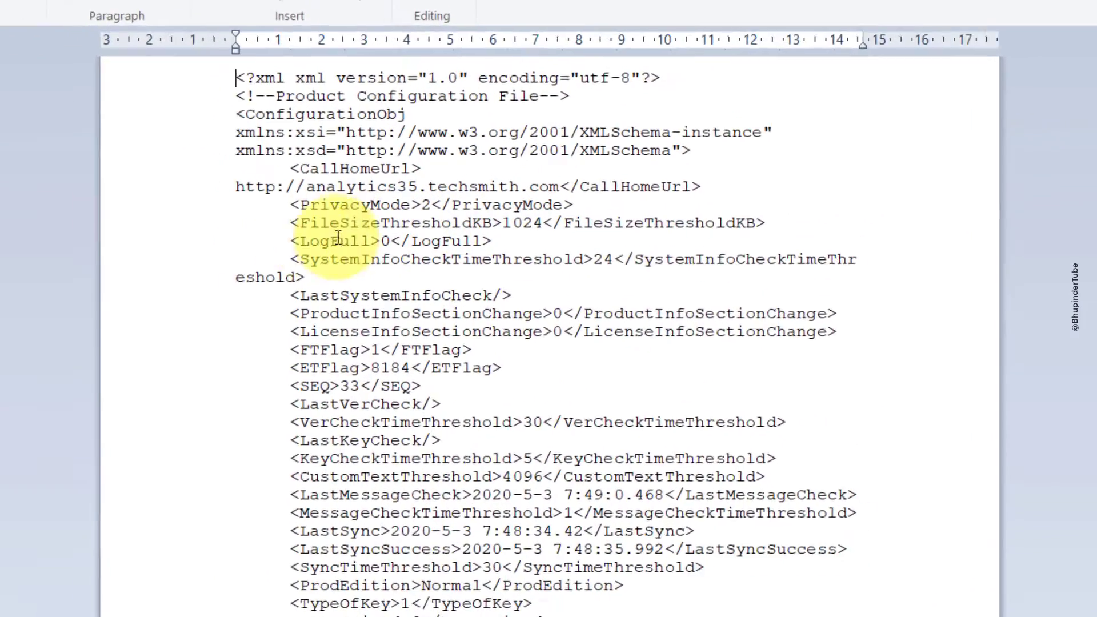
{"action": "triple_click", "coordinate": [409, 223]}
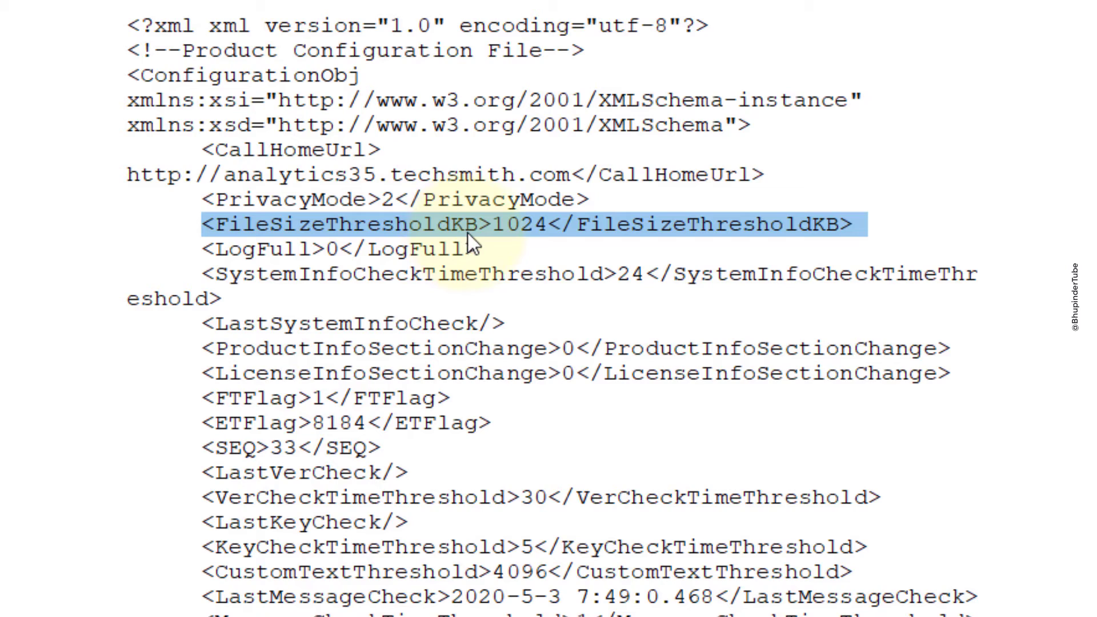
{"action": "left_click_drag", "start_coordinate": [494, 225], "coordinate": [549, 226]}
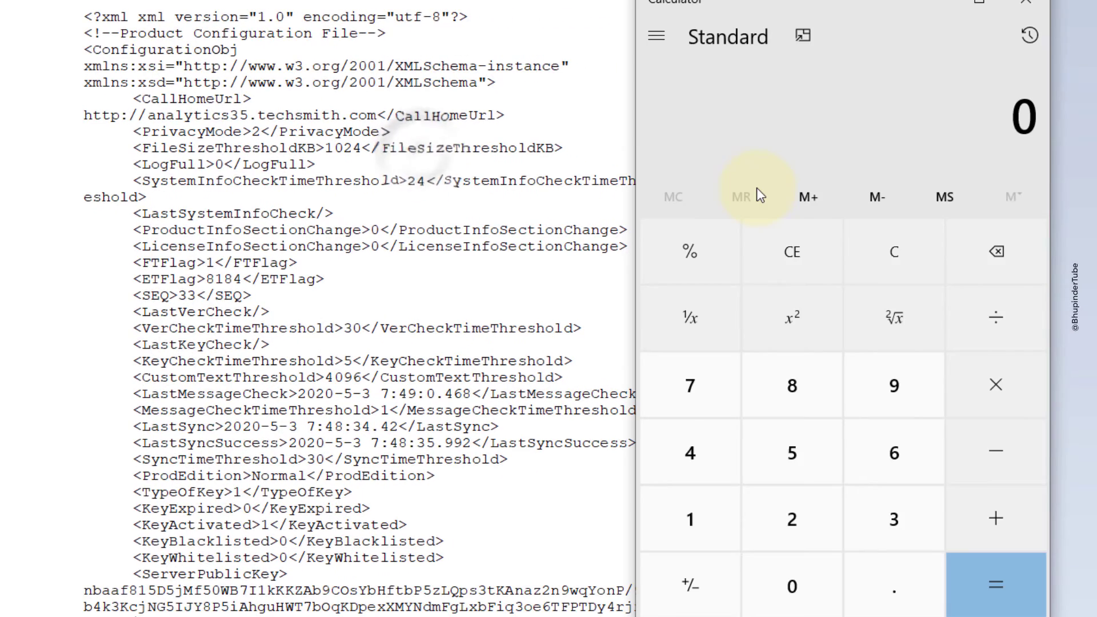
{"action": "type", "text": "10"}
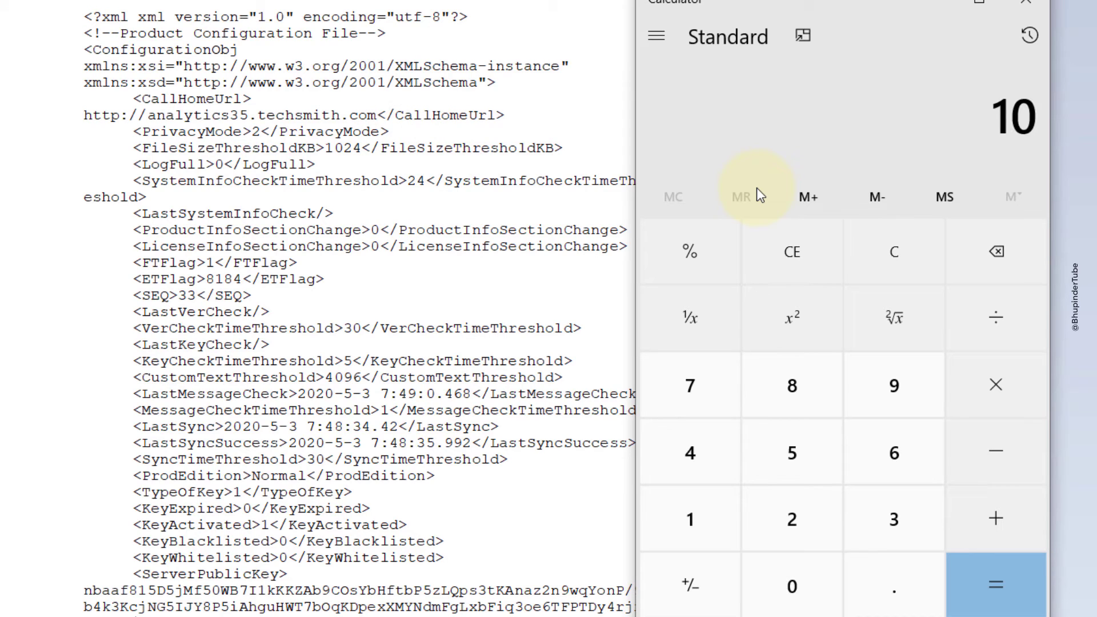
{"action": "type", "text": ",024"}
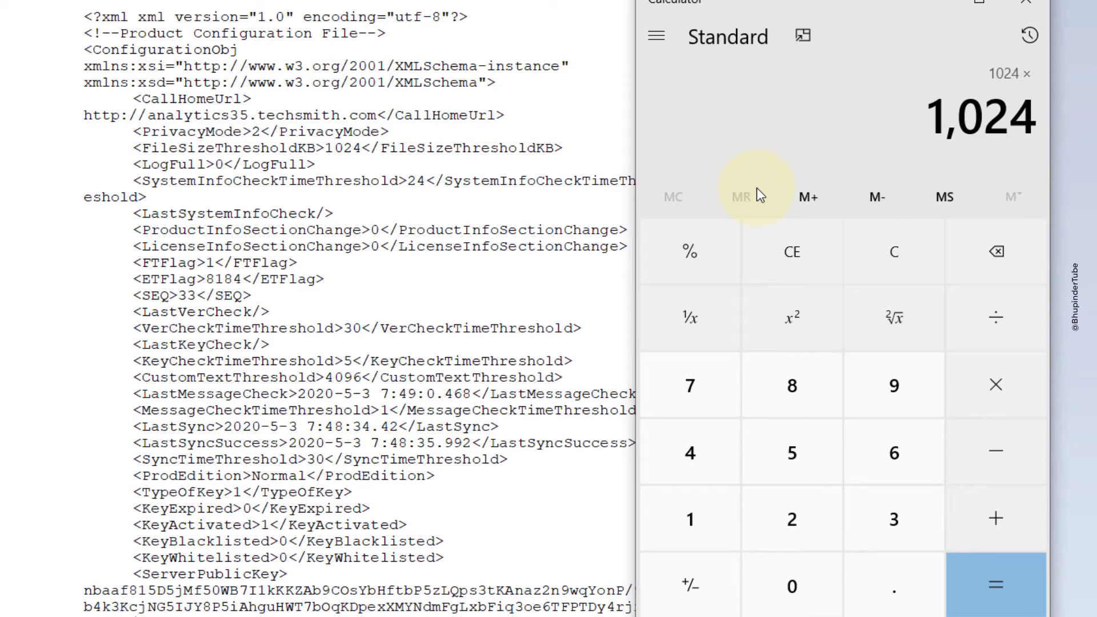
{"action": "type", "text": "*2"}
- Calculate 1024 × 2 in Calculator and paste the 2,048 result over 1024 in tbconfig
{"action": "key", "text": "Return"}
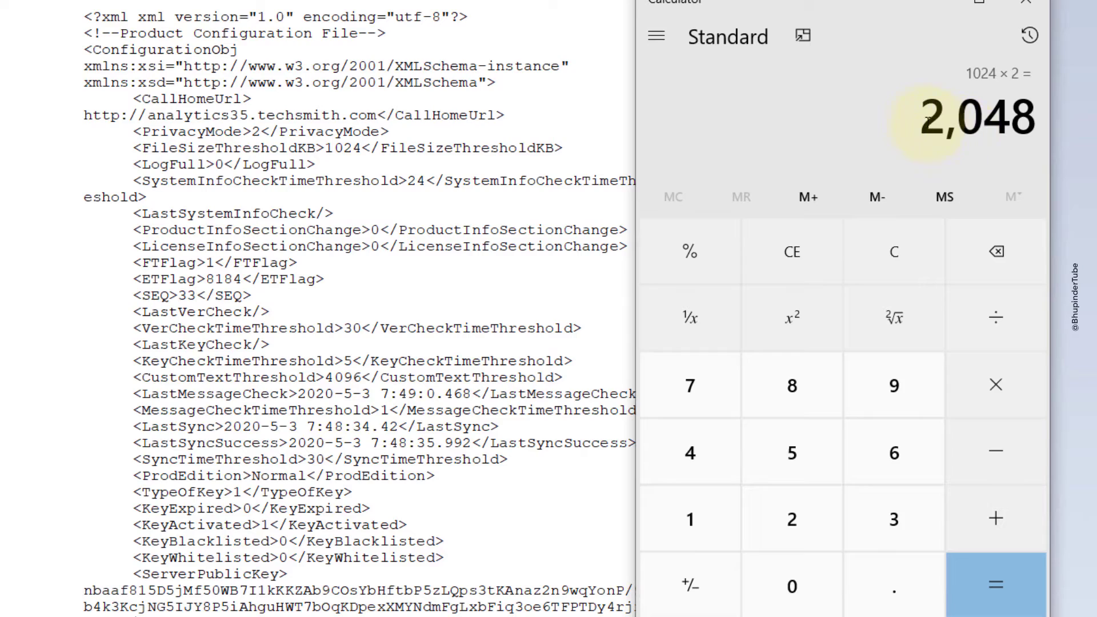
{"action": "right_click", "coordinate": [928, 120]}
{"action": "left_click", "coordinate": [866, 139]}
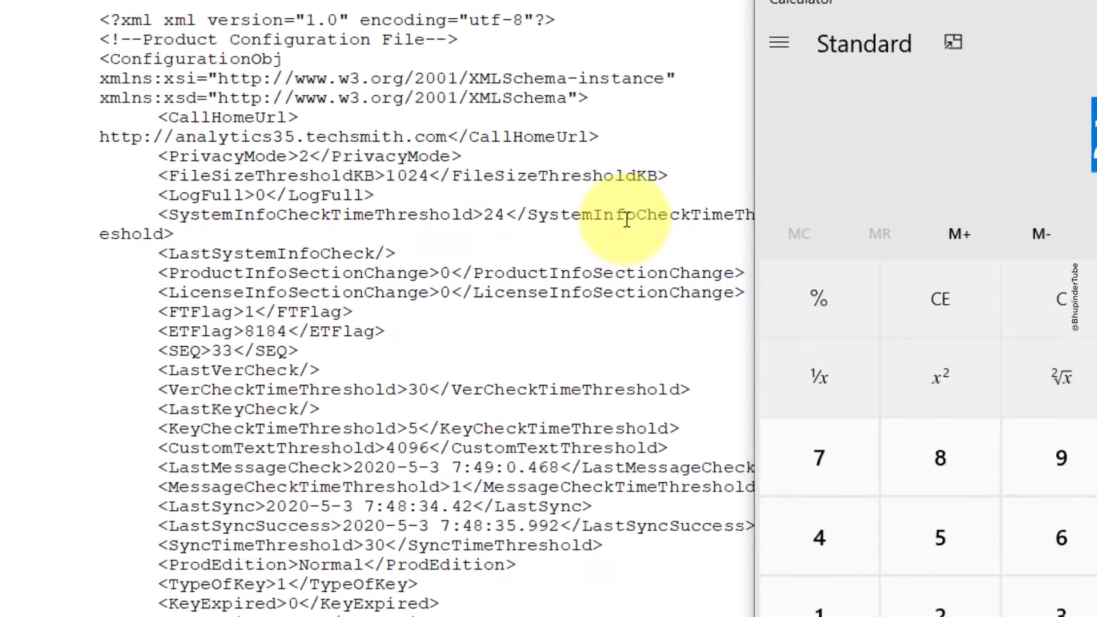
{"action": "left_click", "coordinate": [407, 184]}
{"action": "double_click", "coordinate": [407, 176]}
{"action": "key", "text": "ctrl+v"}
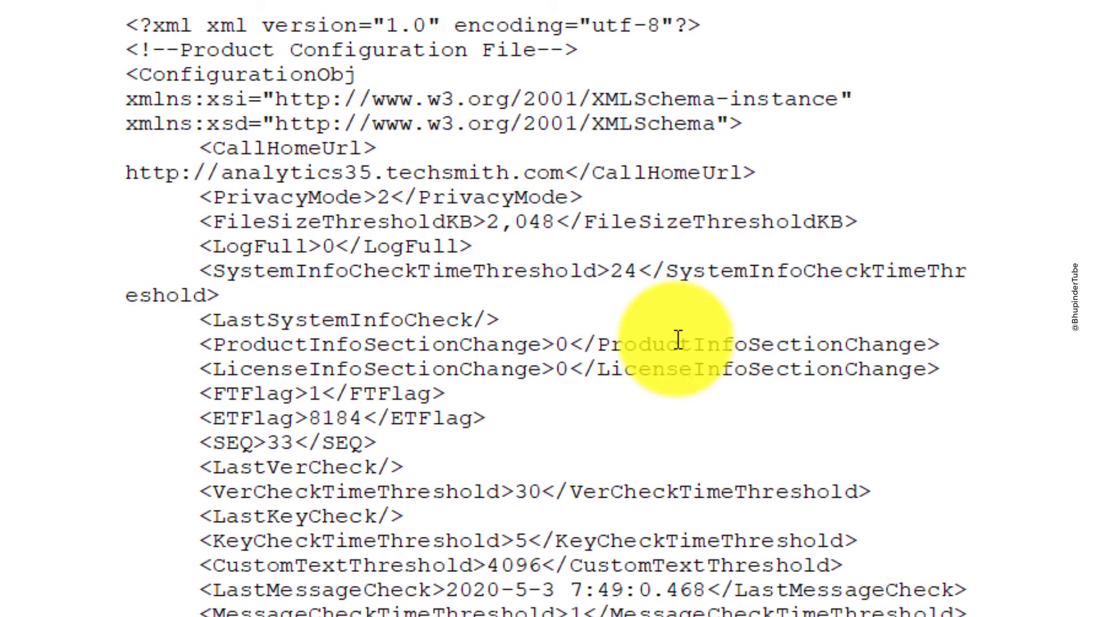
- Remove the comma to leave 2048, save tbconfig, and close WordPad and Calculator
{"action": "key", "text": "Left"}
{"action": "key", "text": "Left"}
{"action": "key", "text": "Left"}
{"action": "key", "text": "BackSpace"}
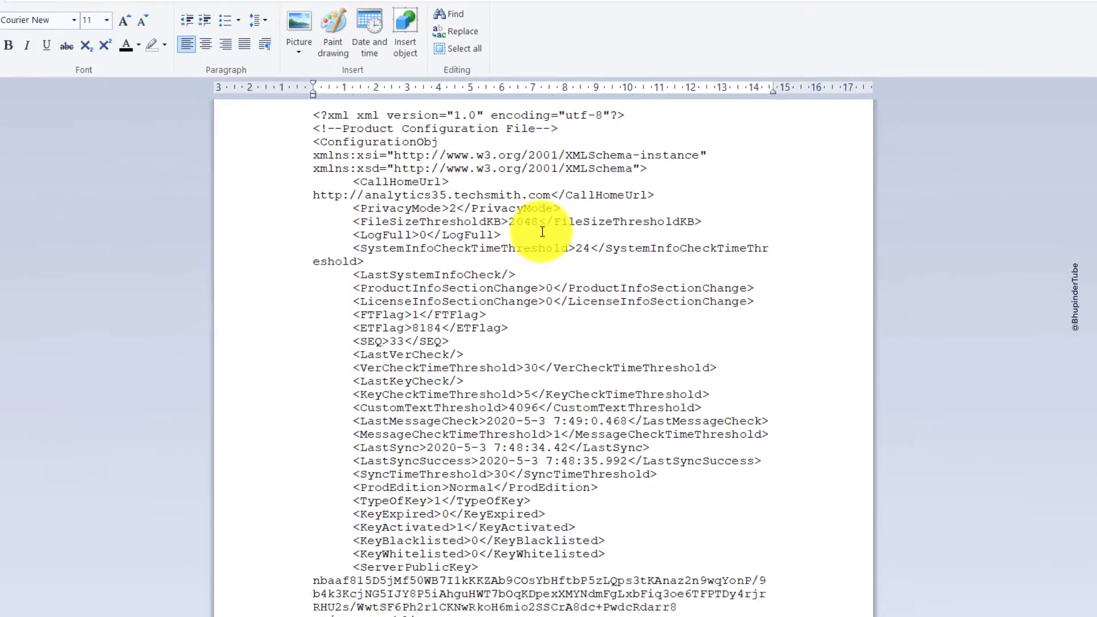
{"action": "key", "text": "alt+F4"}
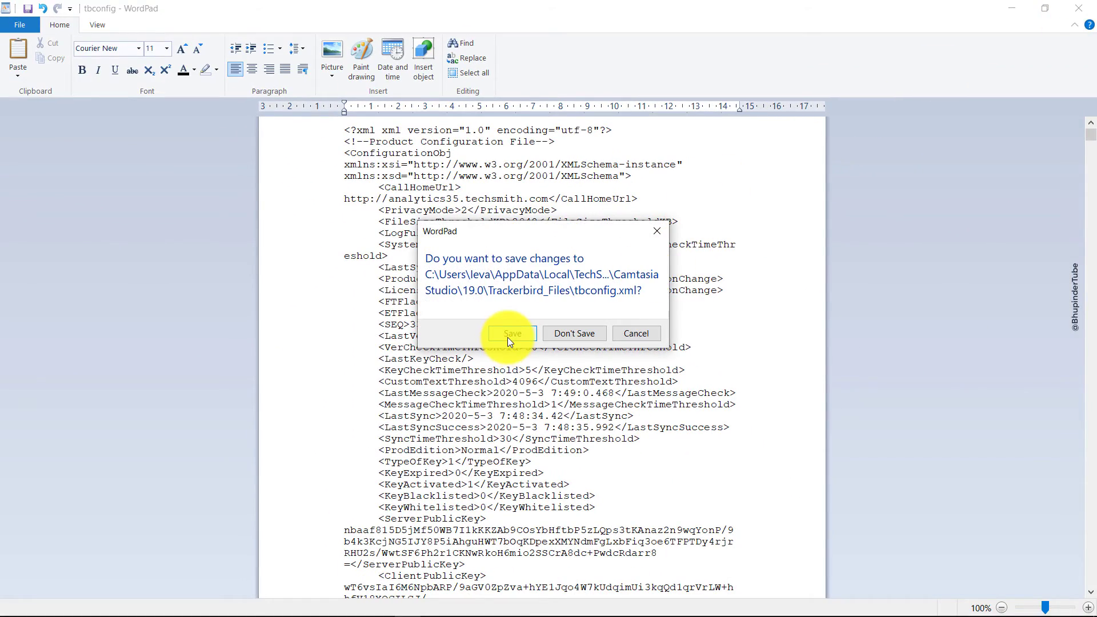
{"action": "left_click", "coordinate": [507, 337]}
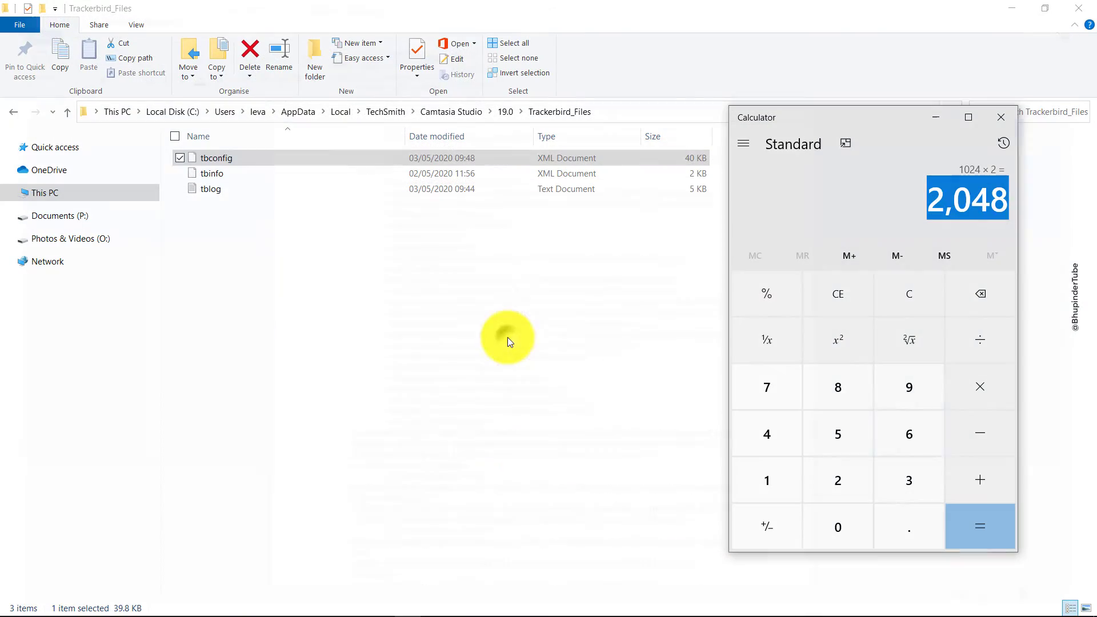
{"action": "left_click", "coordinate": [1008, 120]}
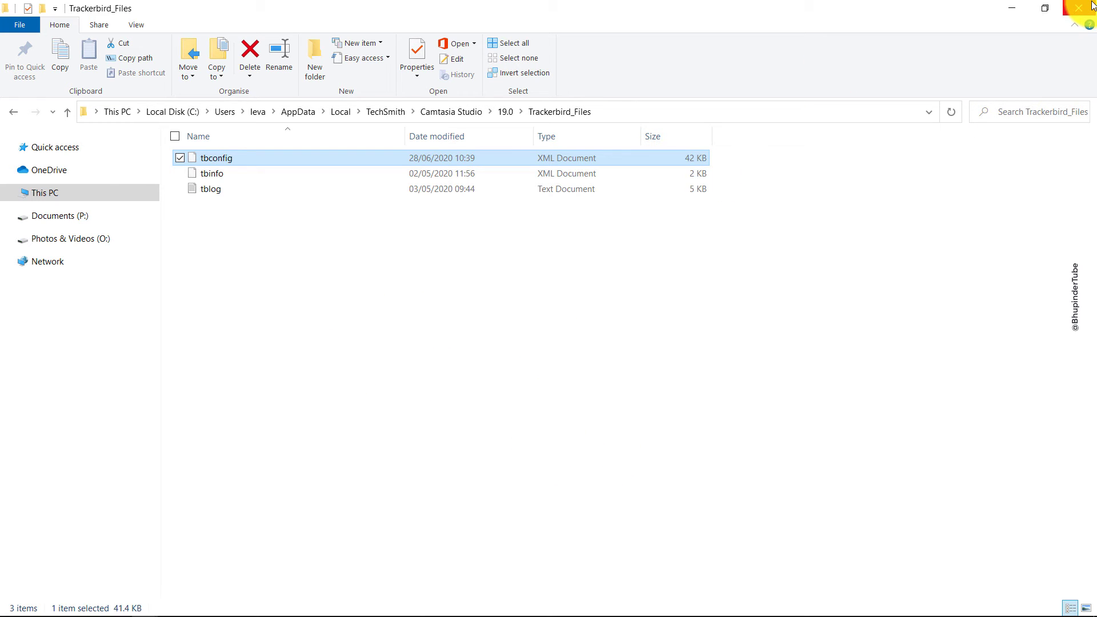
{"action": "left_click", "coordinate": [17, 607]}
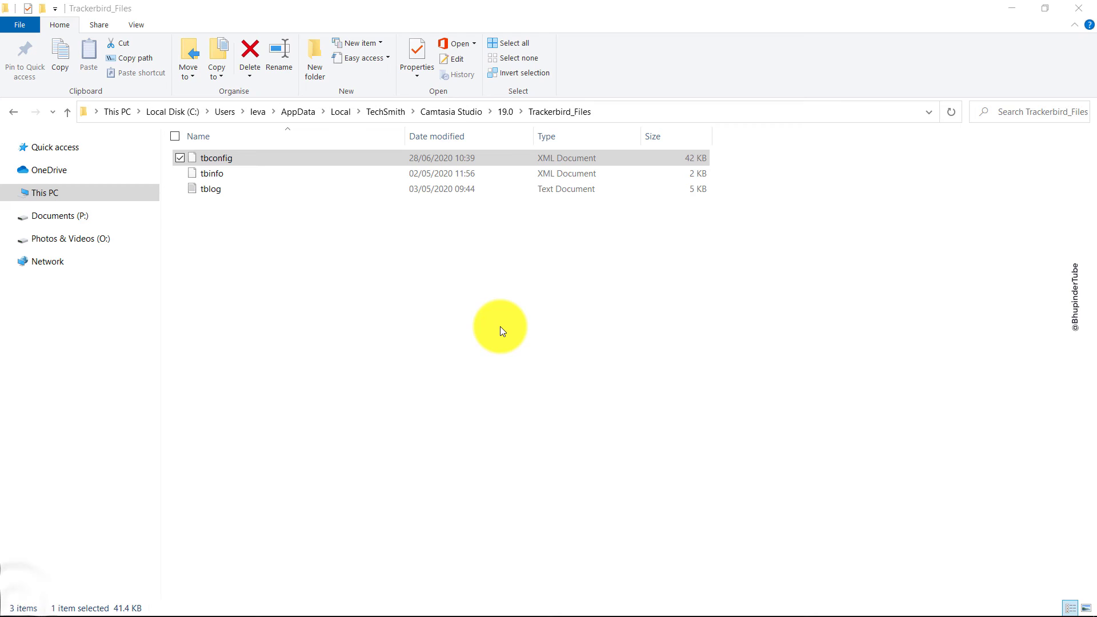